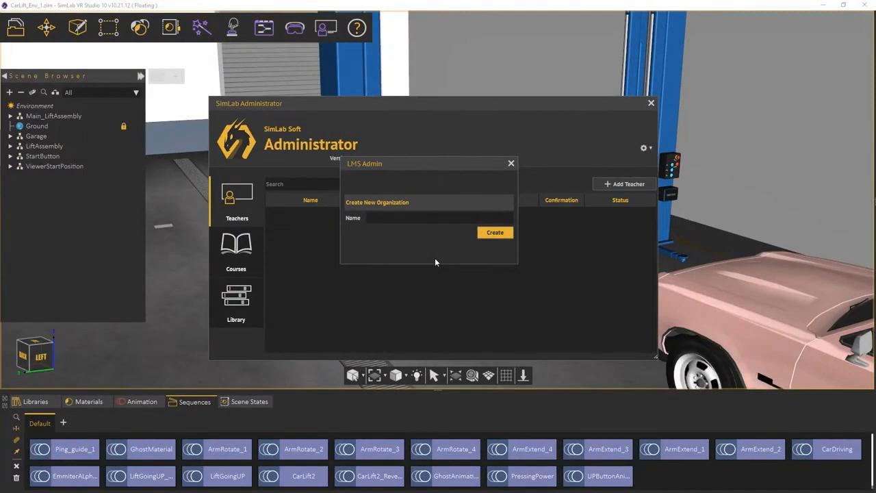
Replace the name part of the new teacher's e-mail address and confirm the invitation.
type("SimLab Soft")
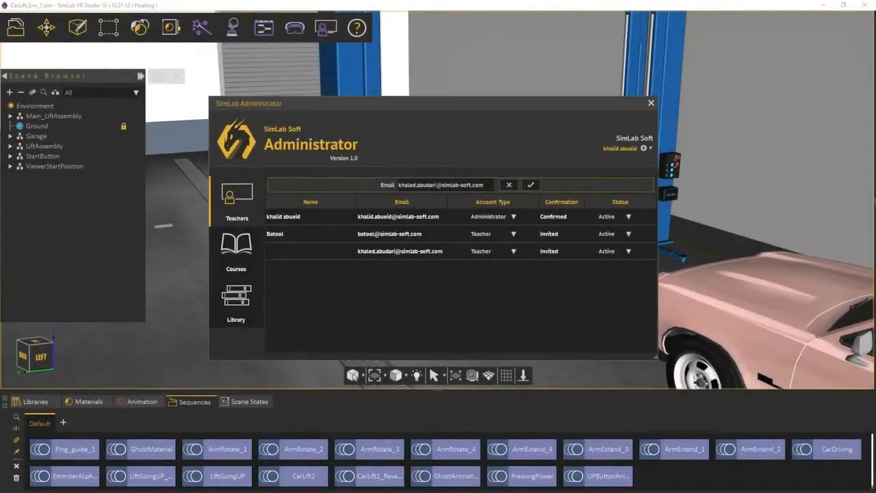
left_click_drag(436, 185, 396, 186)
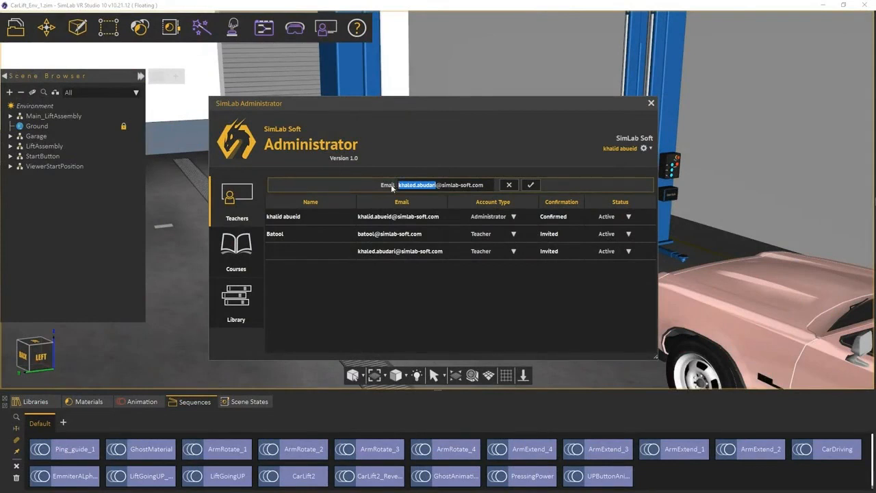
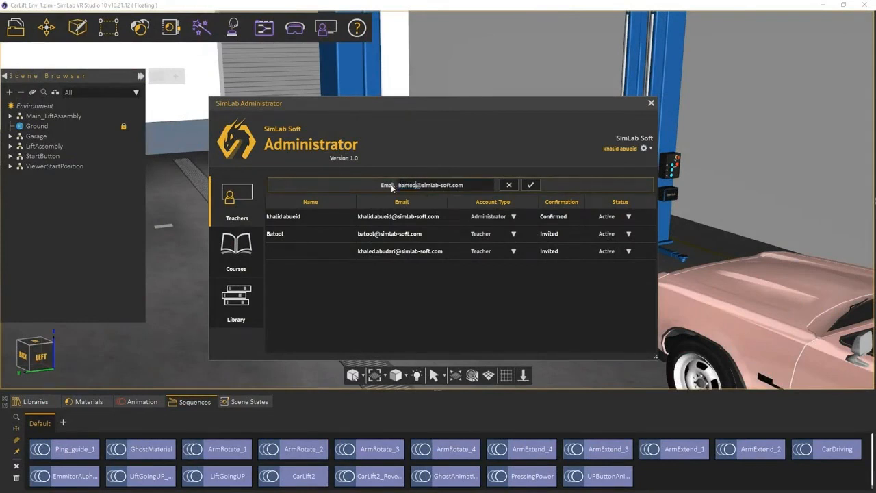
left_click(528, 187)
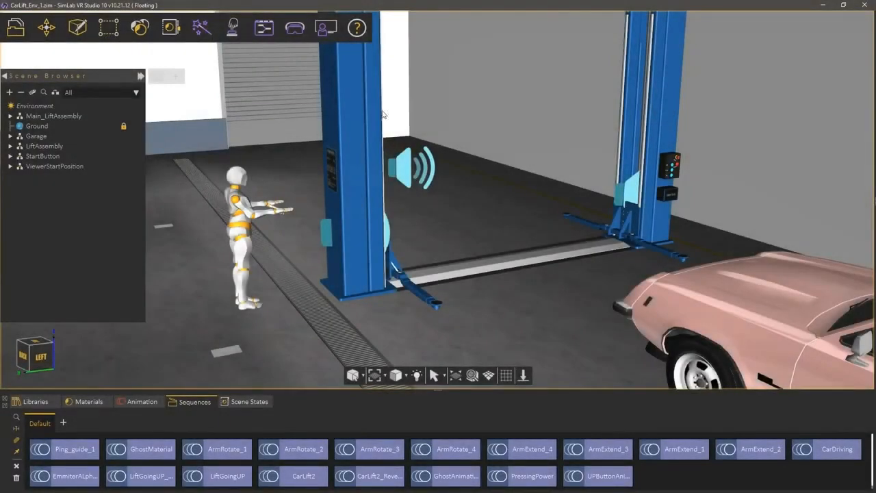
Open Administrator from the VR Evaluation menu and sign in with the saved account.
left_click(327, 30)
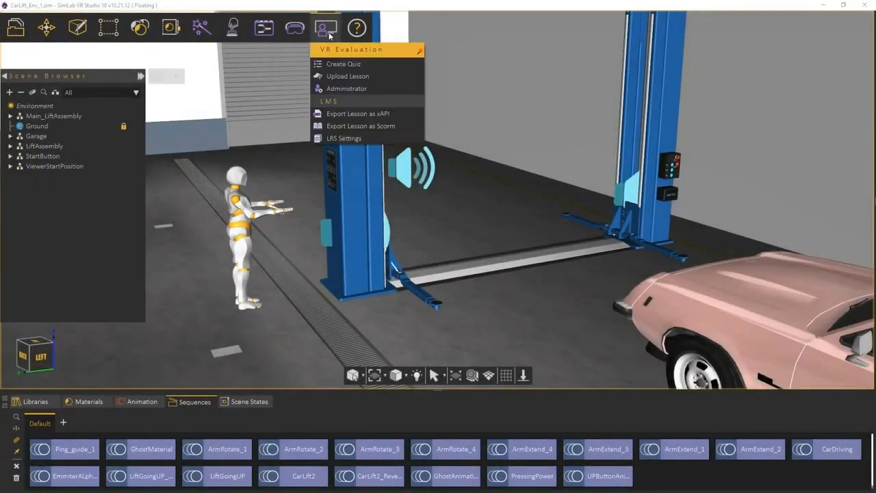
left_click(342, 89)
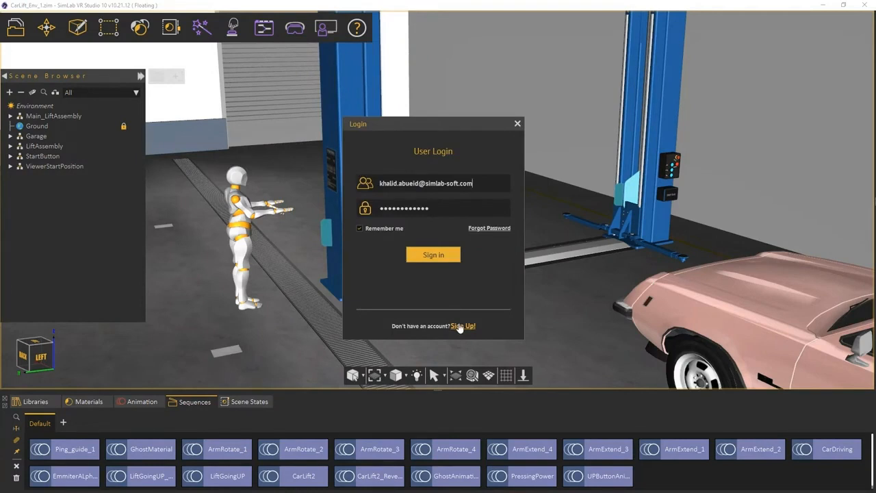
left_click(434, 261)
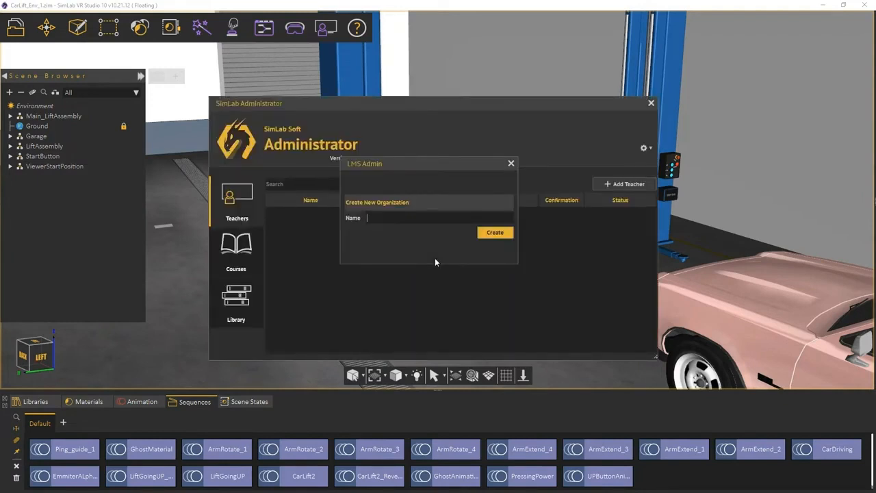
Create the organization 'SimLab Soft' and dismiss the confirmation message.
type("SimLab Soft")
left_click(501, 234)
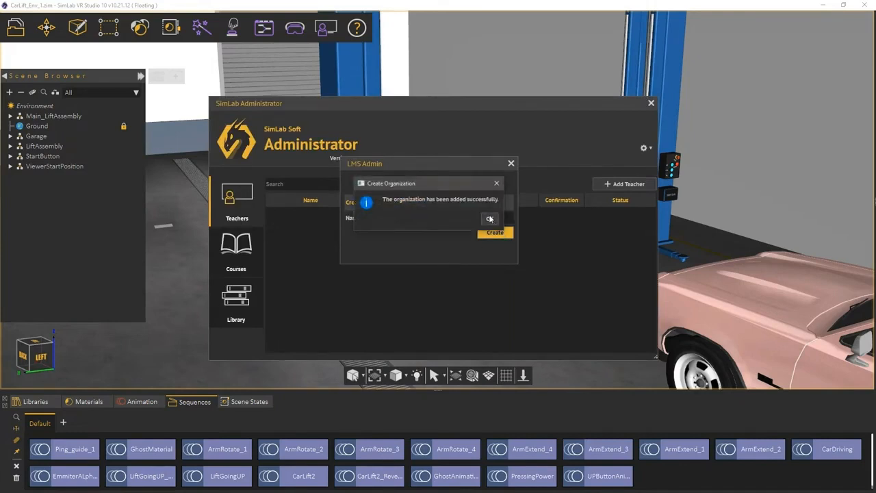
left_click(490, 219)
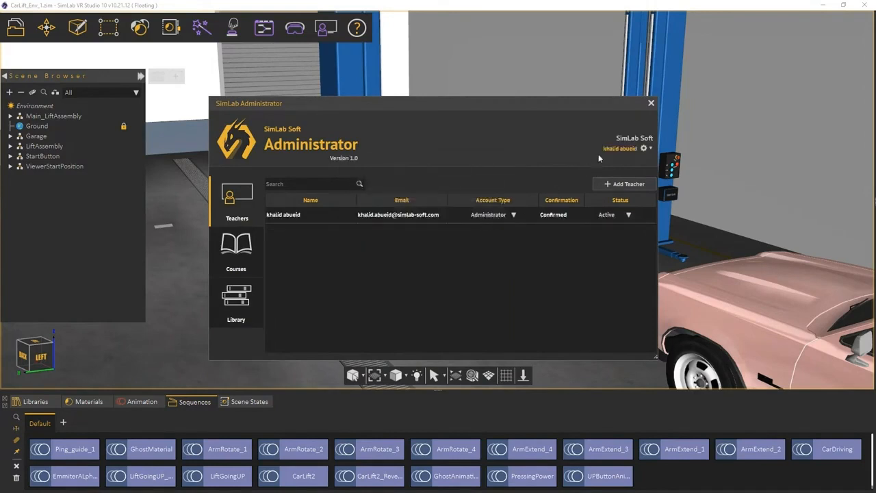
left_click(650, 149)
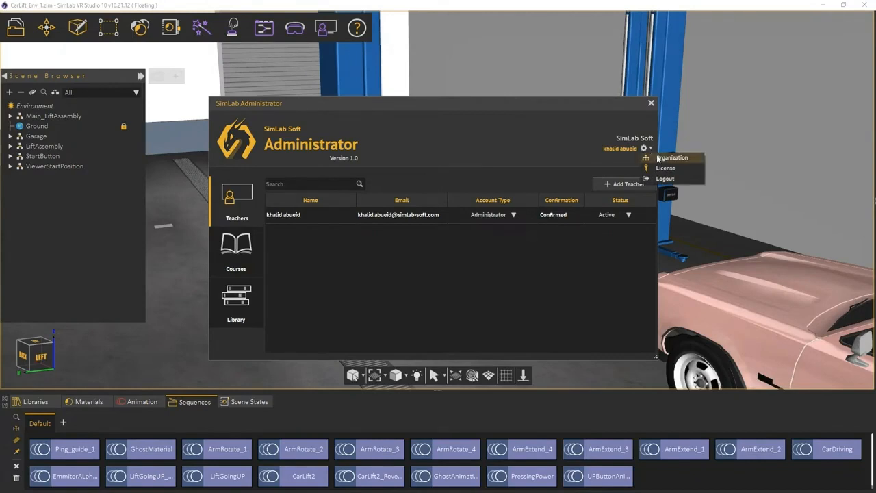
left_click(667, 157)
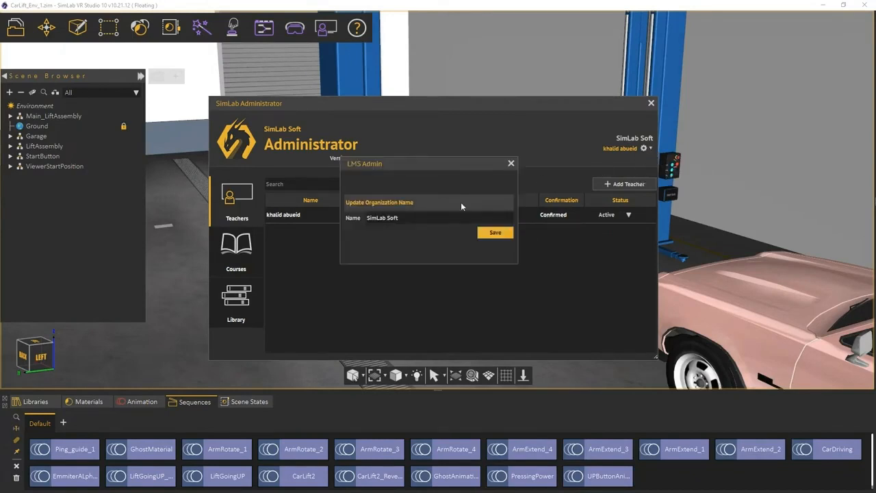
left_click(512, 164)
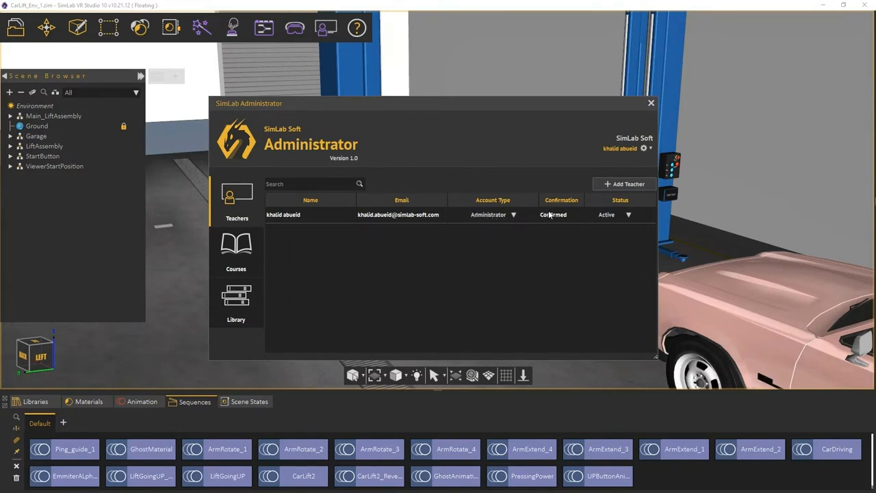
Add three teachers, entering each teacher's e-mail address and confirming each invitation.
left_click(614, 186)
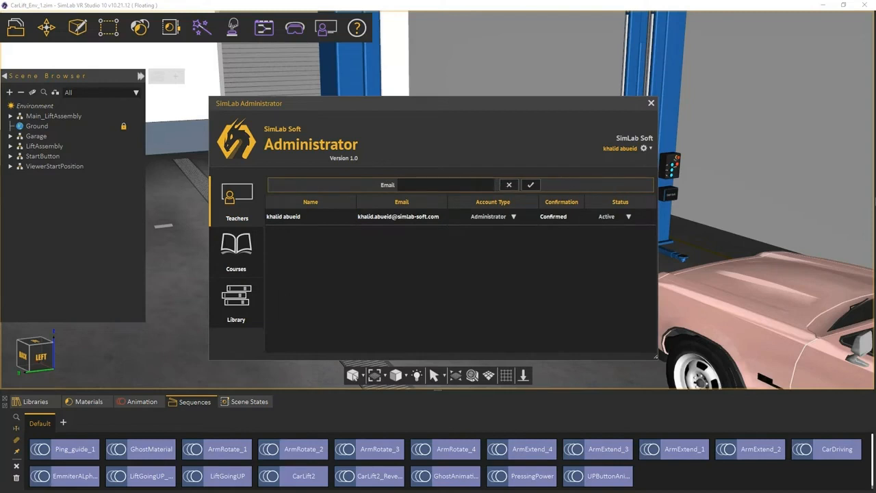
left_click(529, 185)
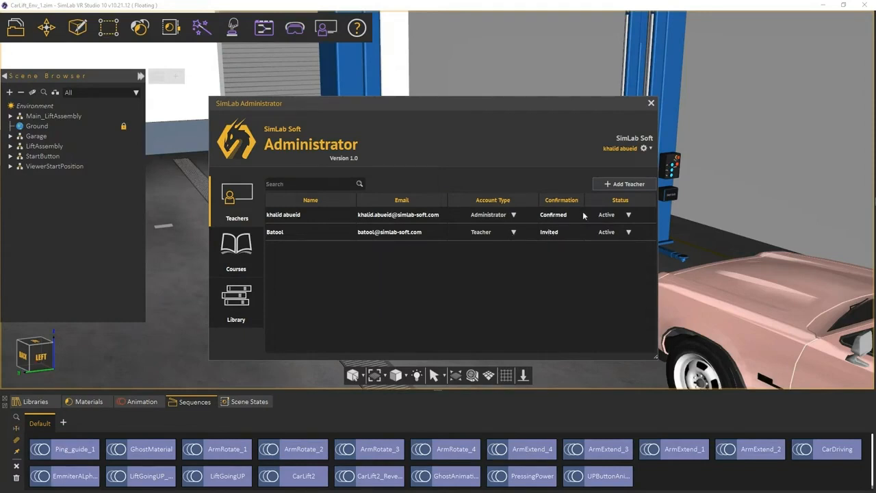
left_click(618, 186)
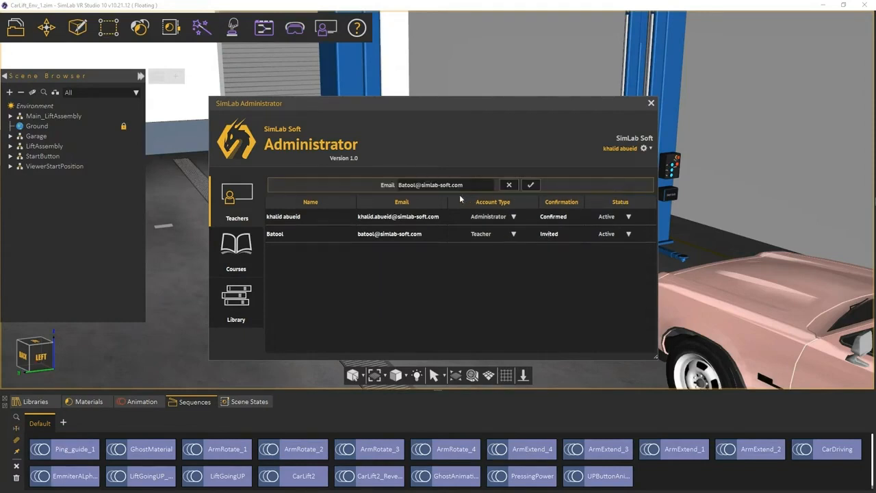
double_click(405, 184)
left_click(531, 185)
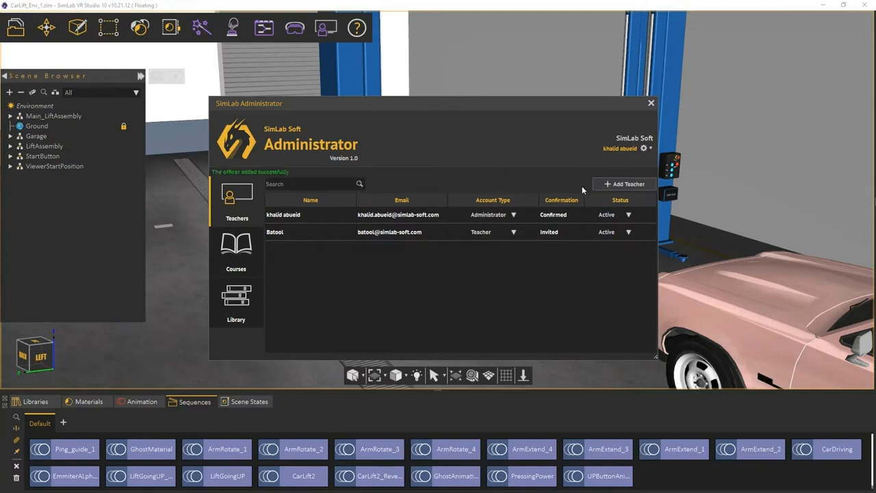
left_click(609, 186)
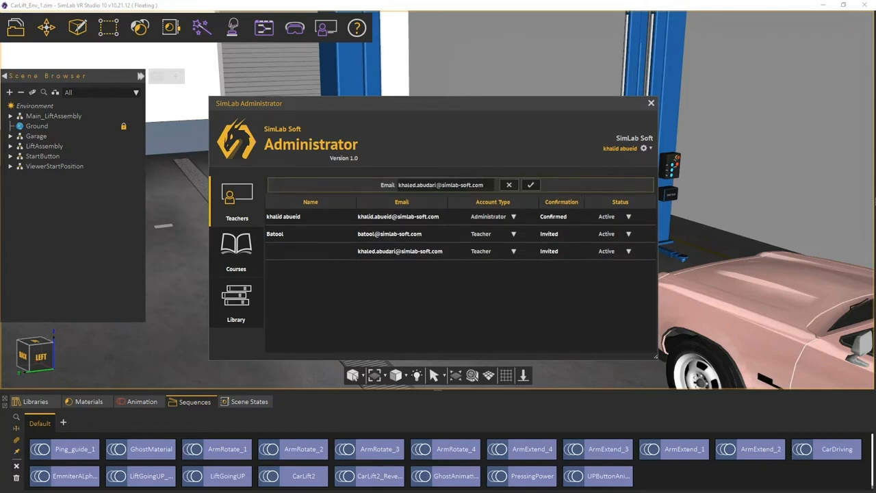
left_click_drag(437, 184, 391, 186)
left_click(528, 187)
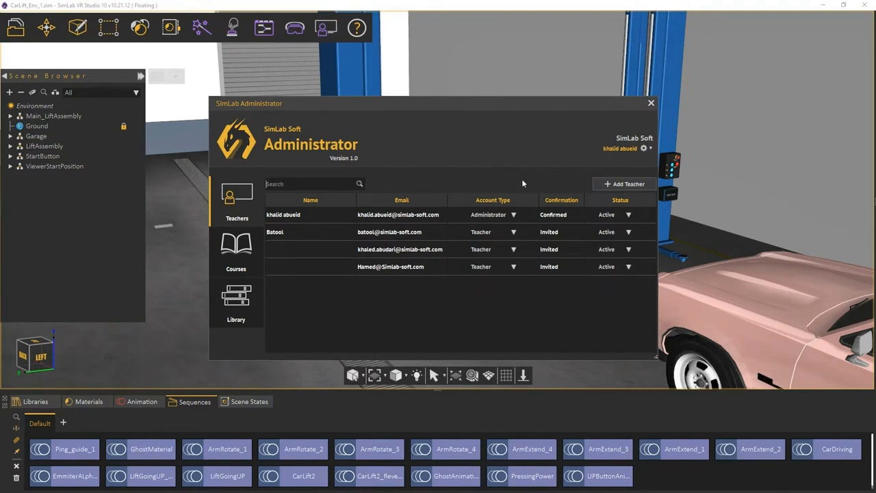
Close and reopen the Administrator panel, signing in again to refresh the teacher list.
left_click(651, 103)
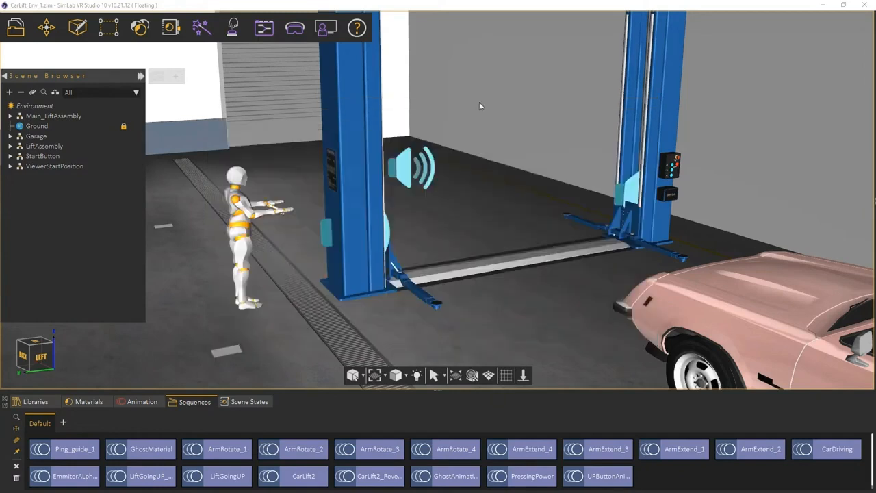
left_click(327, 29)
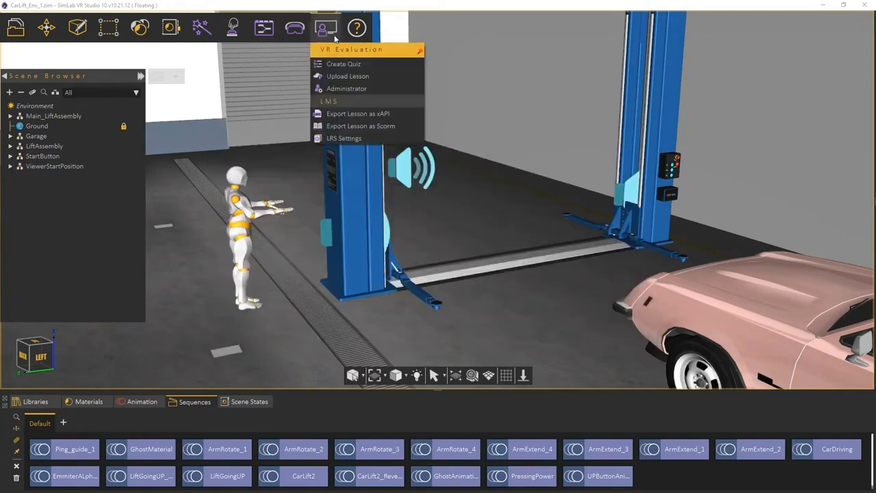
left_click(335, 89)
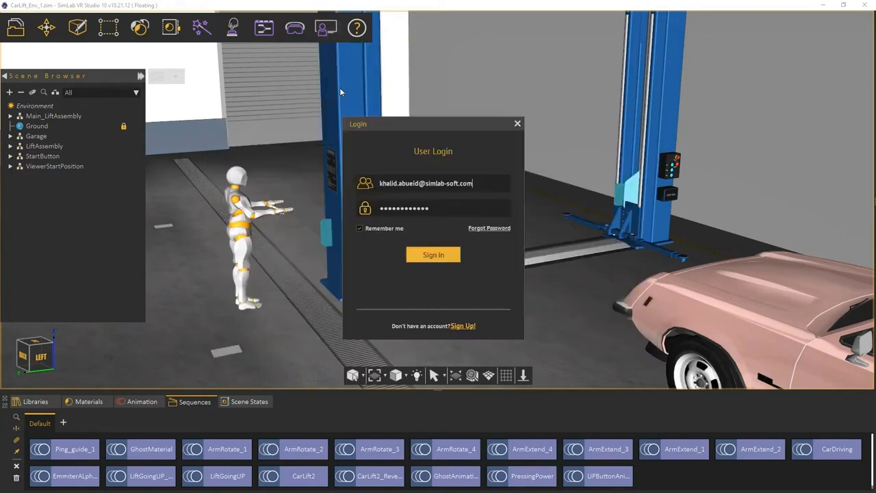
left_click(435, 254)
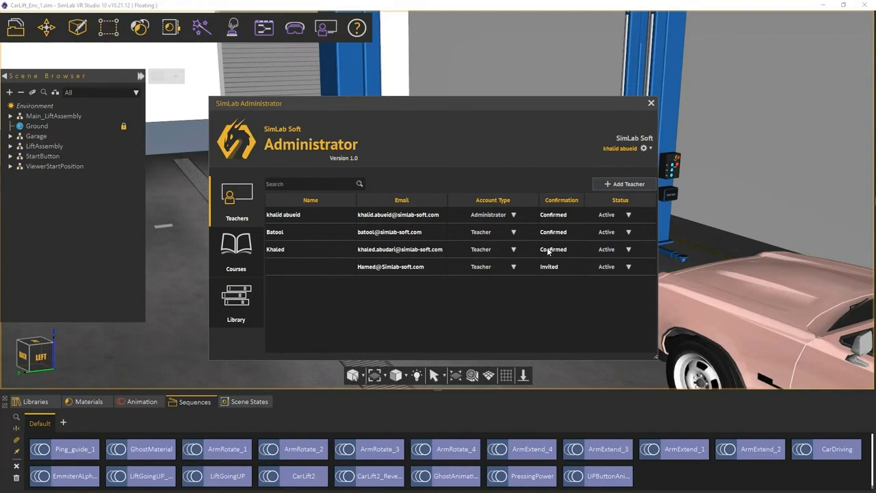
Make the second teacher an Administrator and set the last, still-Invited teacher to Inactive.
left_click(513, 233)
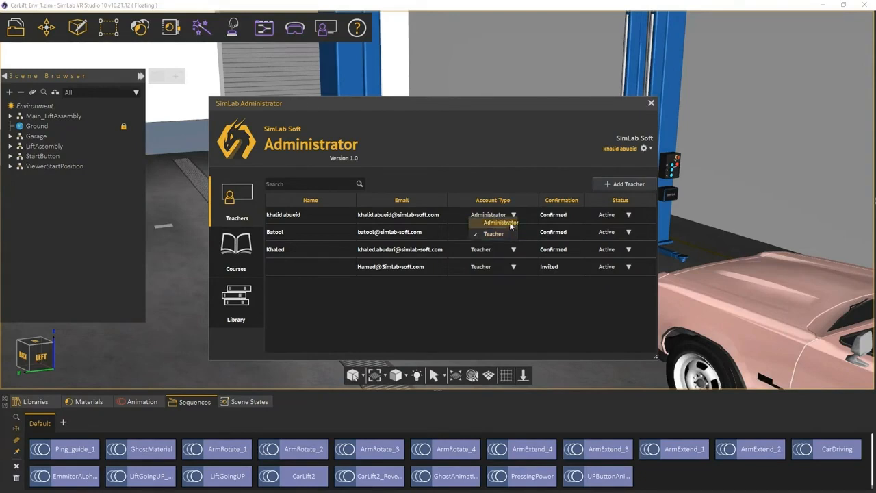
left_click(510, 224)
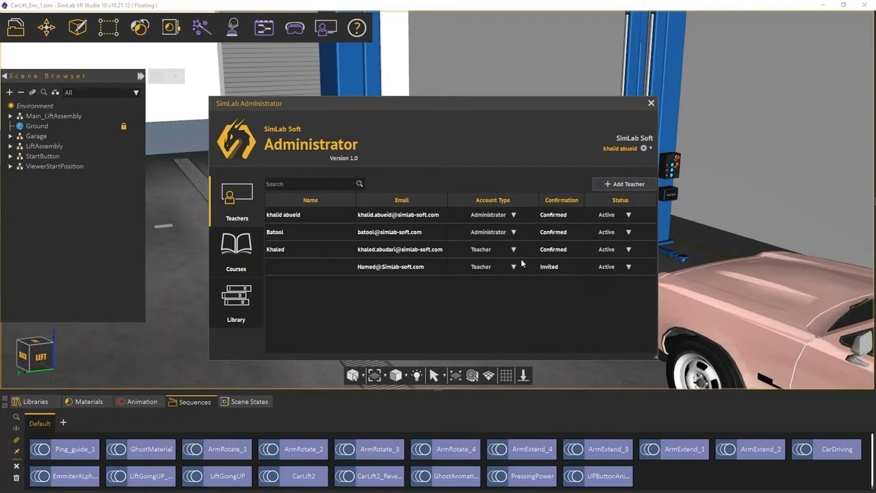
left_click(628, 268)
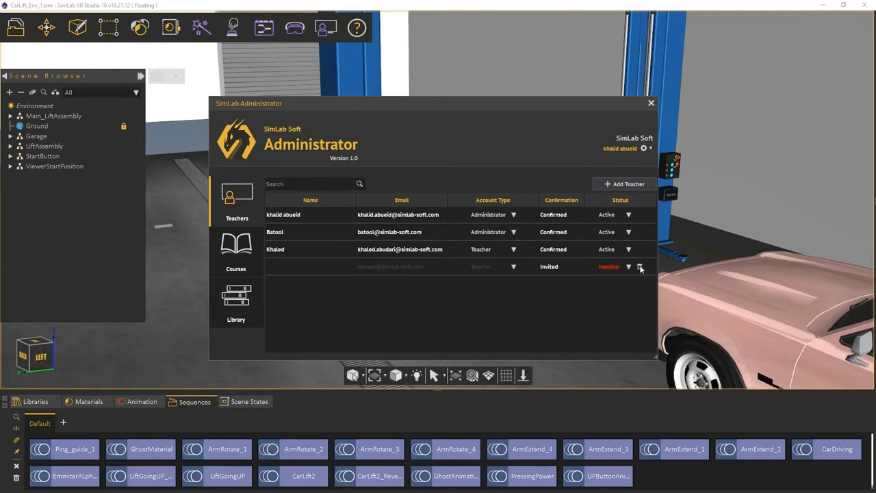
Delete the unconfirmed Invited teacher, then go to the Courses tab.
left_click(641, 267)
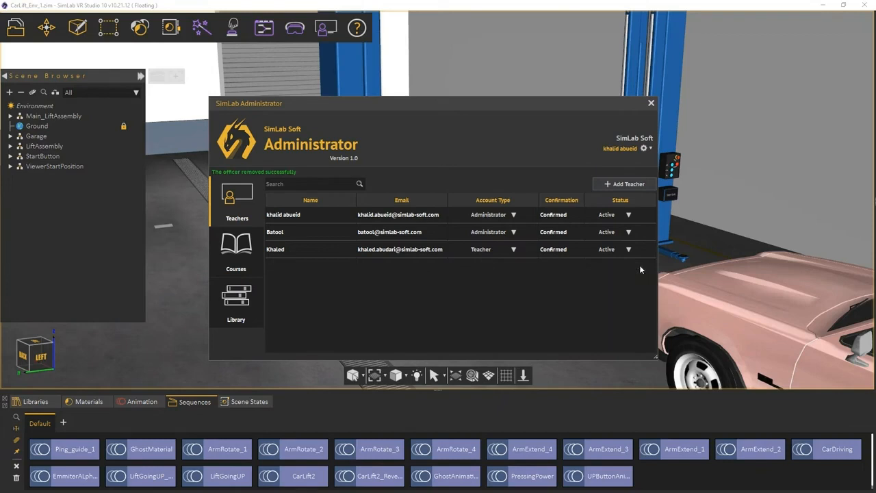
left_click(248, 262)
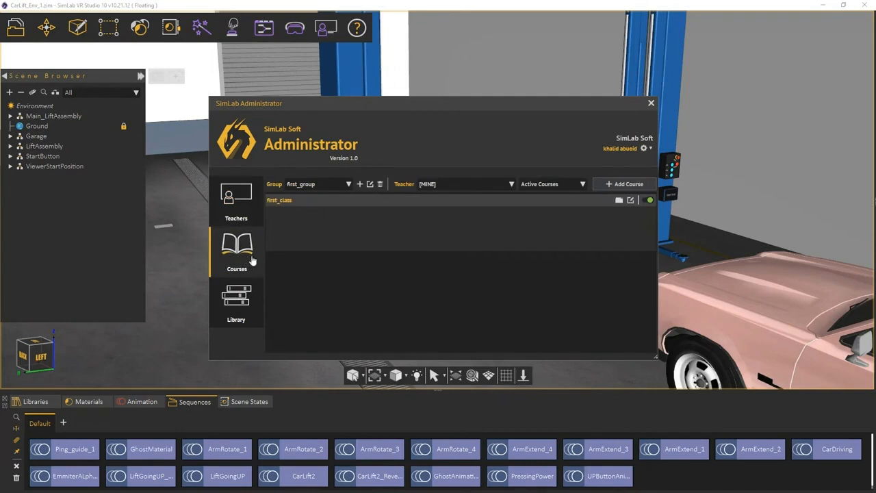
Name the class group 'Year 2021'.
left_click(338, 183)
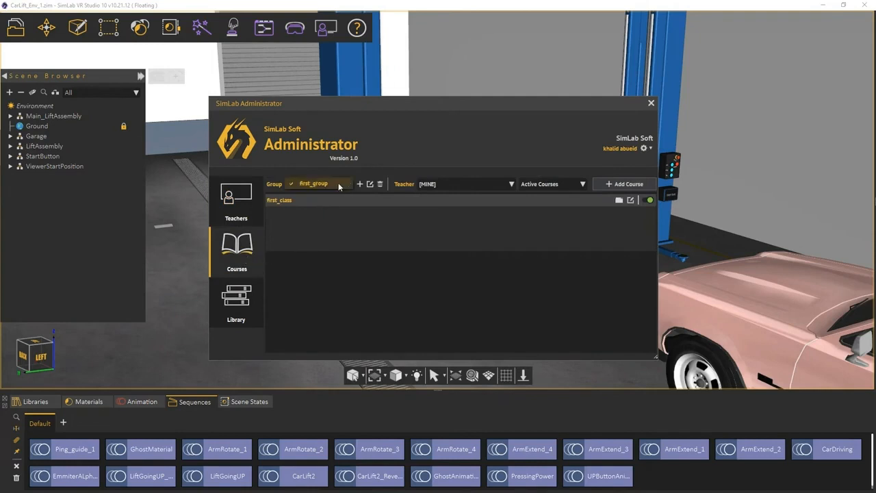
left_click(338, 183)
left_click(361, 186)
type("Y")
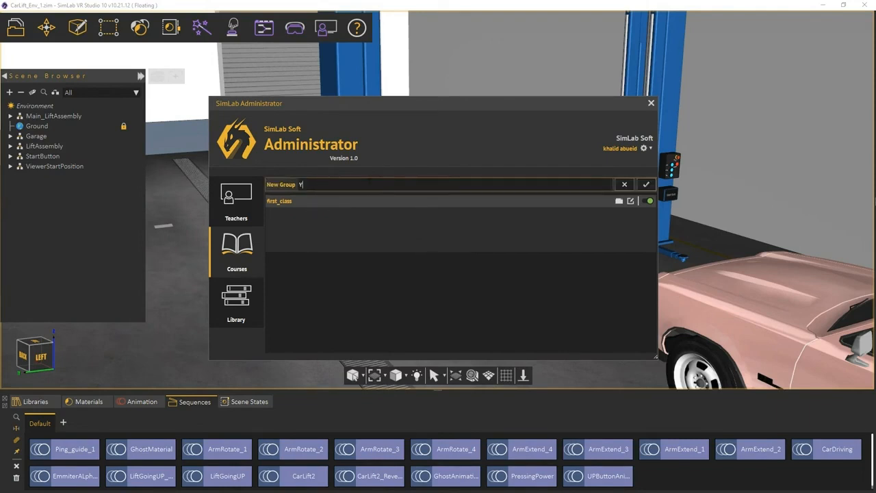
type("ear 2021")
left_click(645, 185)
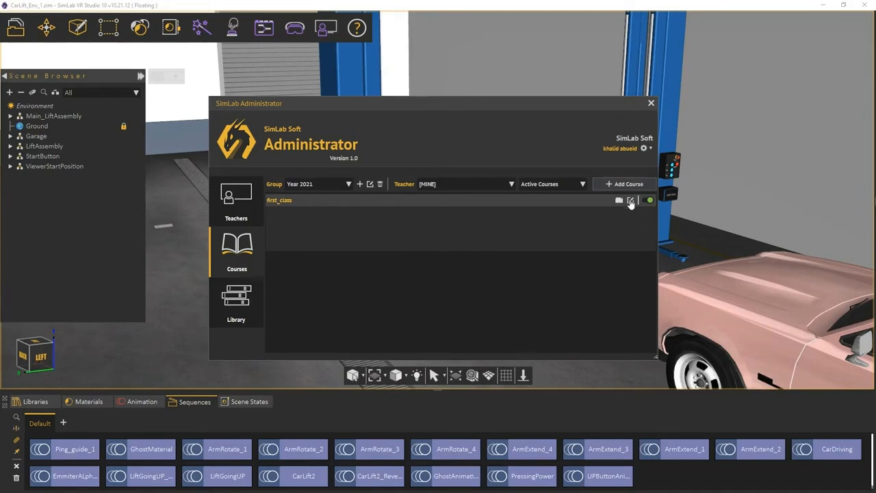
Rename the first_class course to 'Mechanics 101'.
left_click(631, 200)
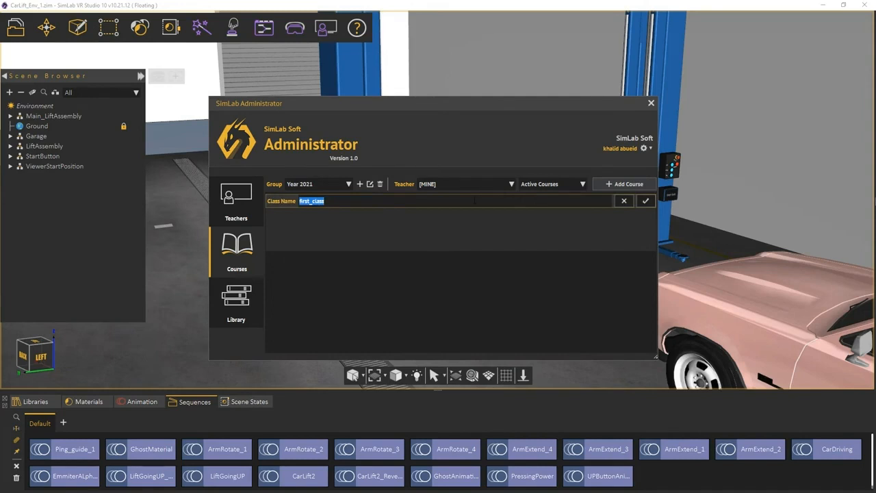
type("Mechanics 101")
left_click(645, 201)
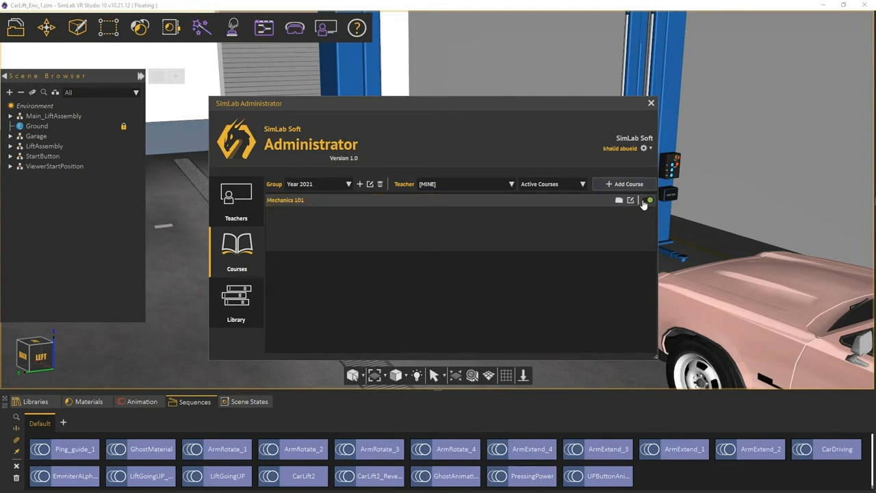
View the second and third teachers' courses, return to [MINE], and close Administrator.
left_click(495, 182)
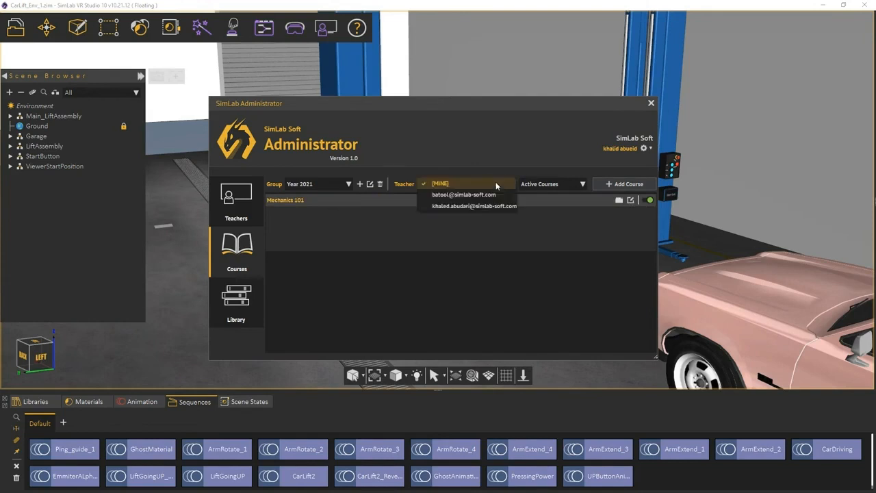
left_click(491, 195)
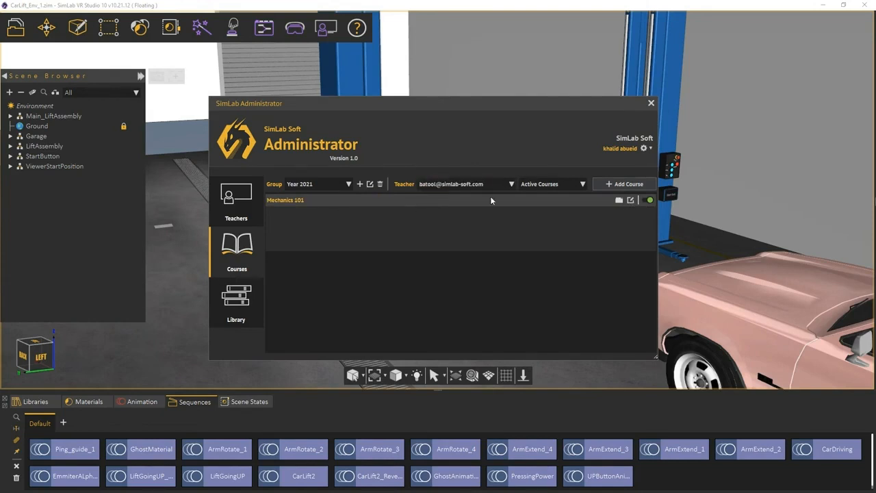
left_click(488, 184)
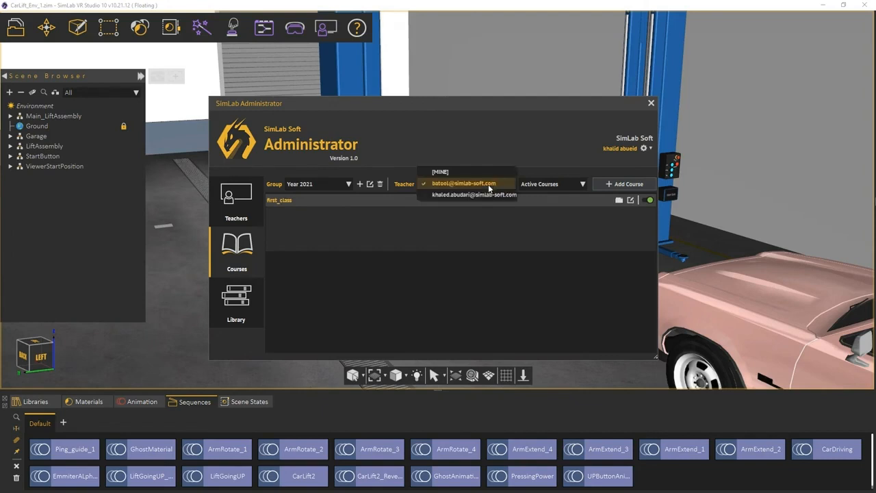
left_click(485, 196)
left_click(484, 185)
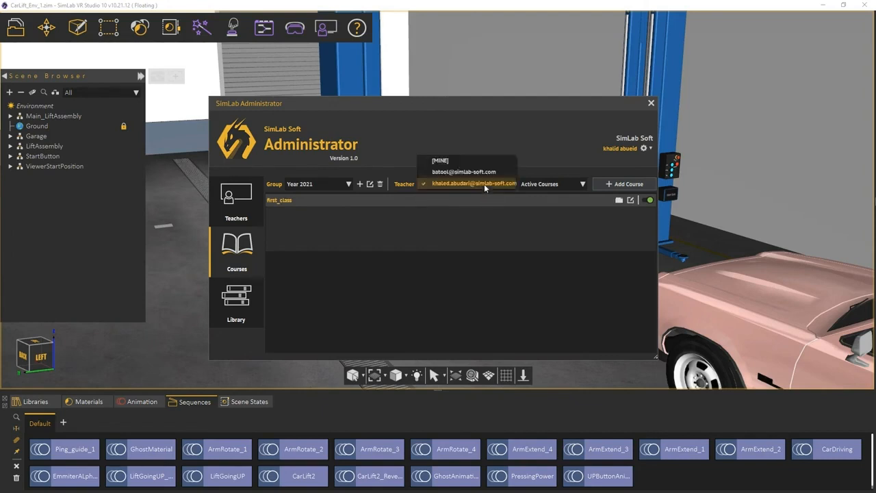
left_click(462, 164)
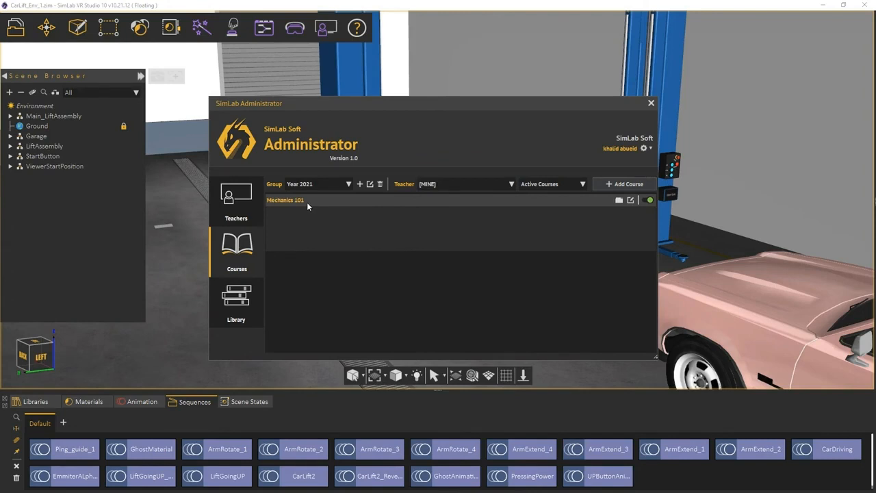
left_click(316, 2)
left_click(324, 23)
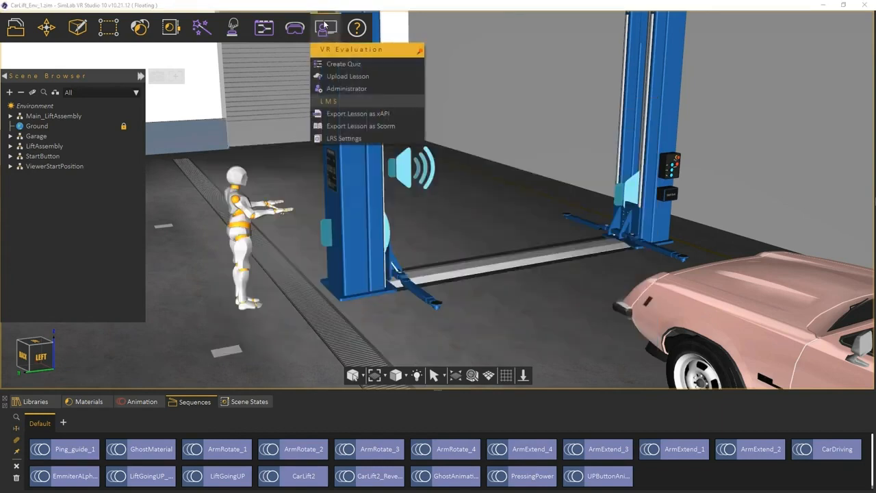
Start a lesson upload, sign in, and enter title 'Mecharical Lift' and publisher 'Simlab-Sof'.
left_click(346, 77)
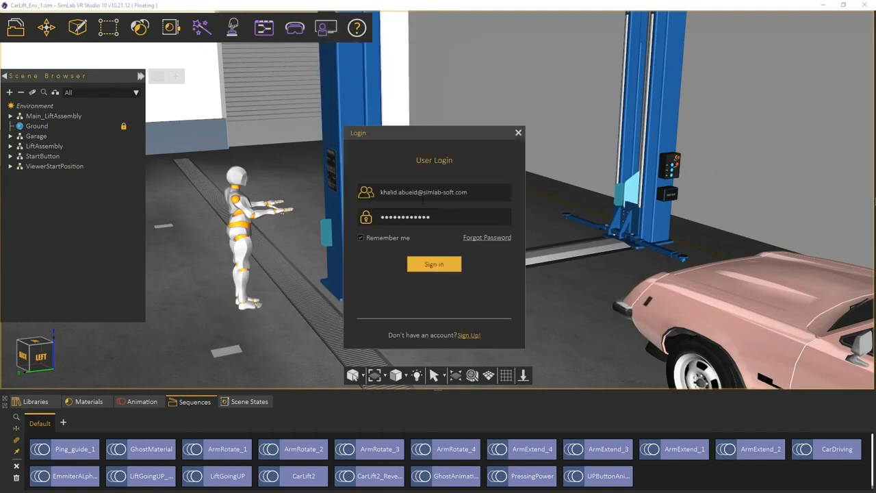
left_click(432, 265)
type("M")
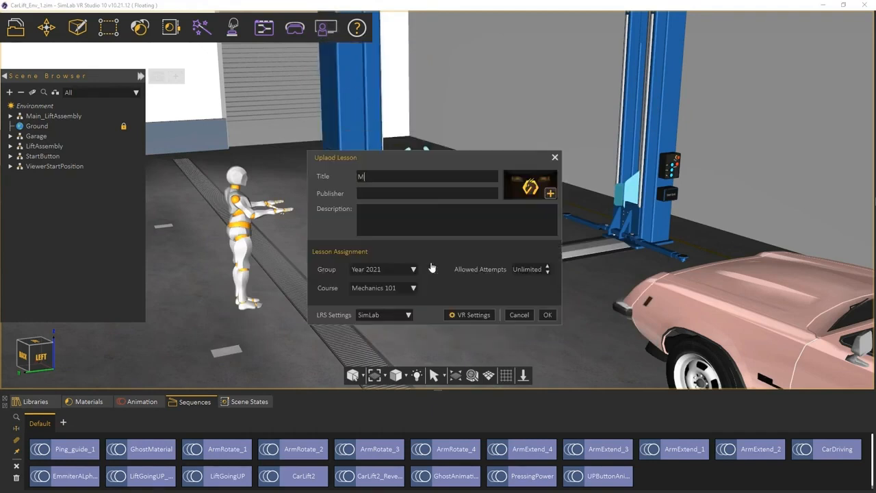
type("echarical Lift")
key("Tab")
type("Simlab-Sof")
Keep group Year 2021 with course Mechanics 101, upload, and acknowledge the success message.
left_click(410, 271)
left_click(409, 271)
left_click(547, 316)
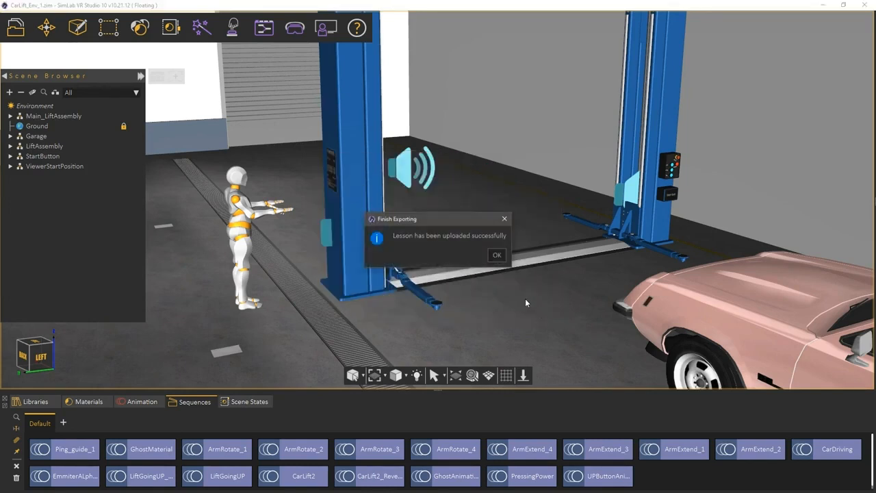
left_click(497, 255)
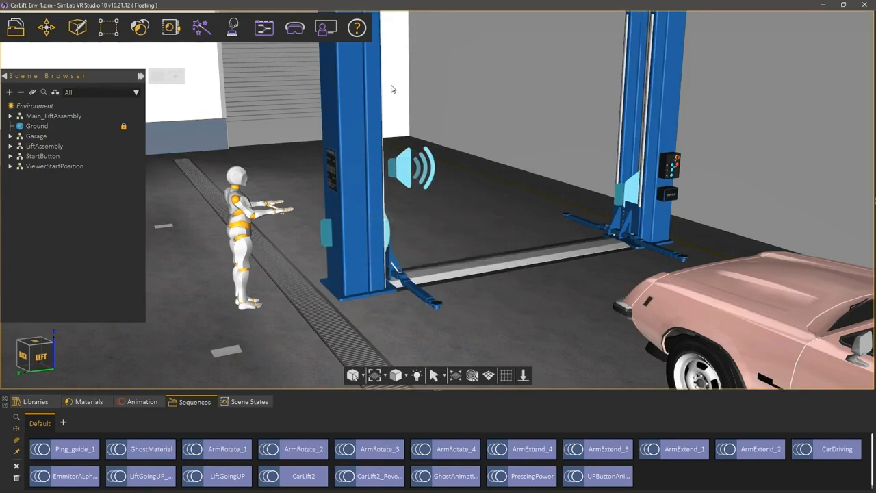
In the Administrator's Courses page, open the Mechanical Lift lesson under Mechanics 101 to check its contents, then return to the course list.
left_click(327, 33)
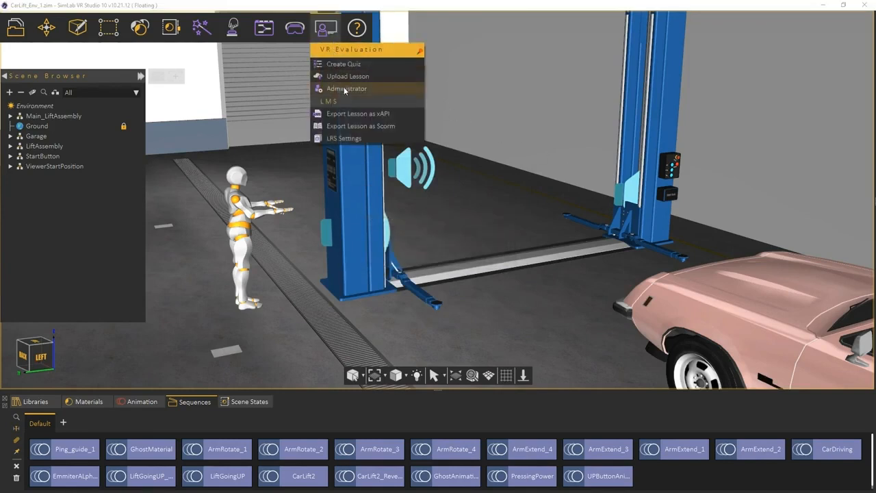
left_click(344, 87)
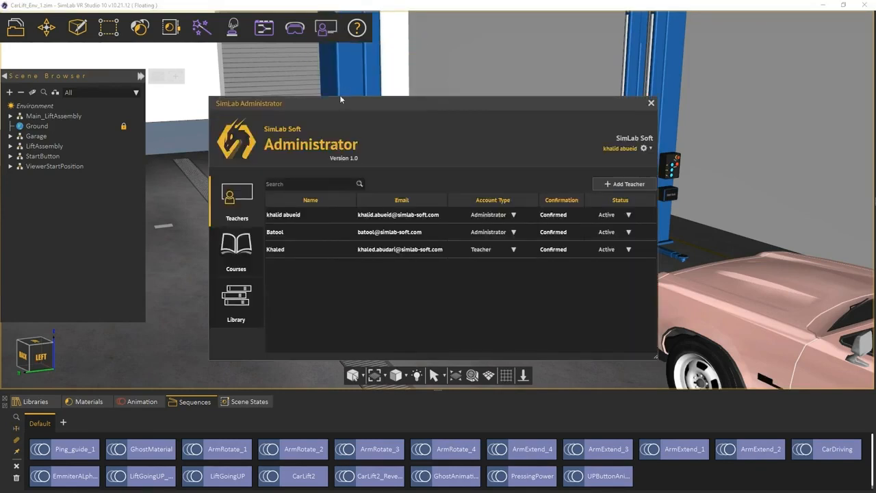
left_click(254, 240)
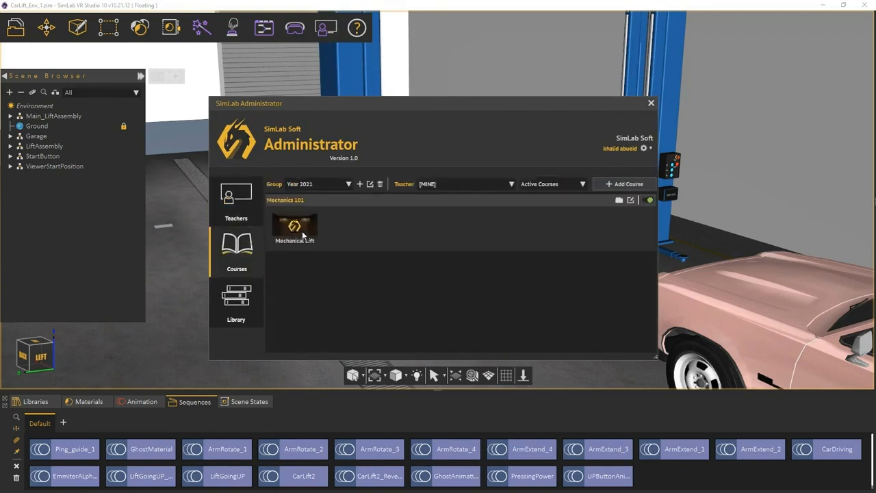
left_click(298, 238)
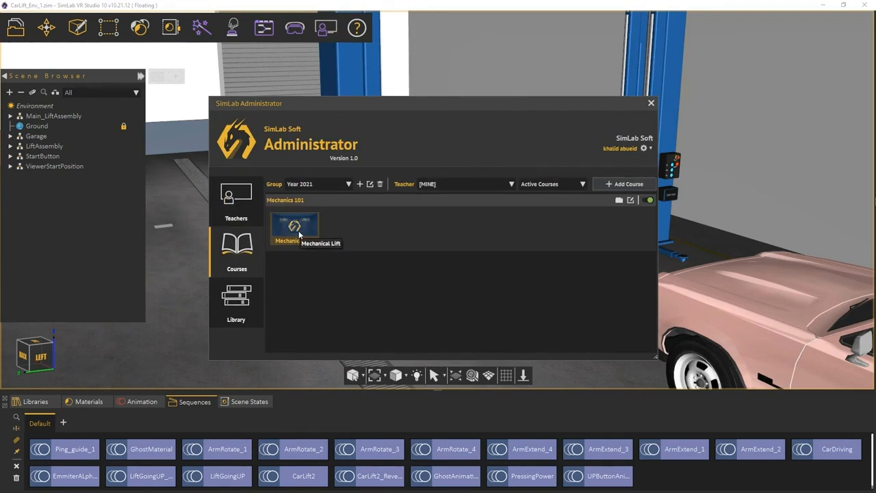
double_click(298, 235)
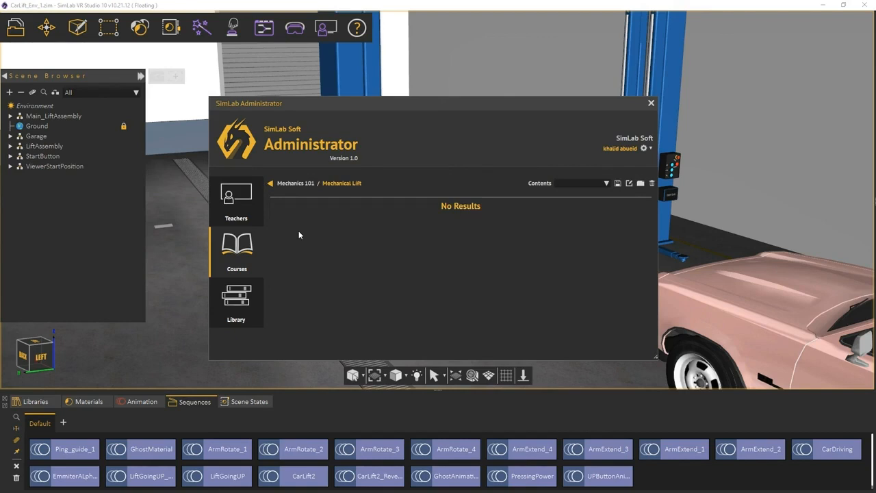
left_click(270, 186)
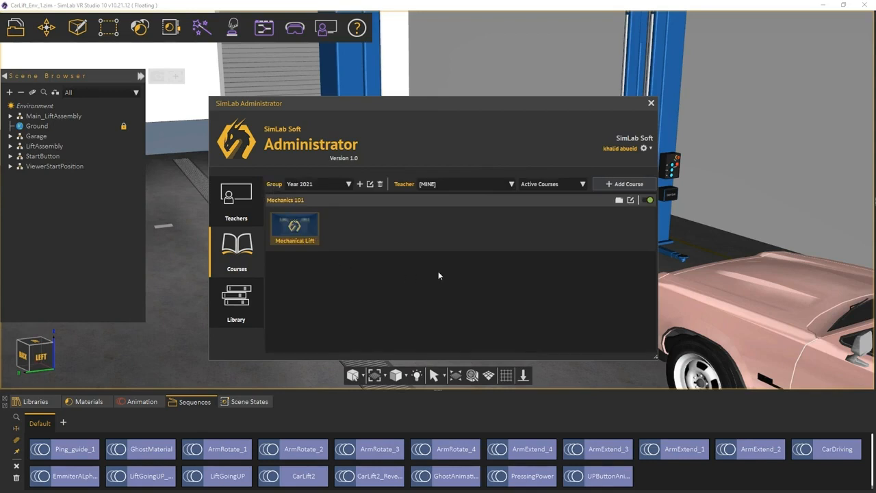